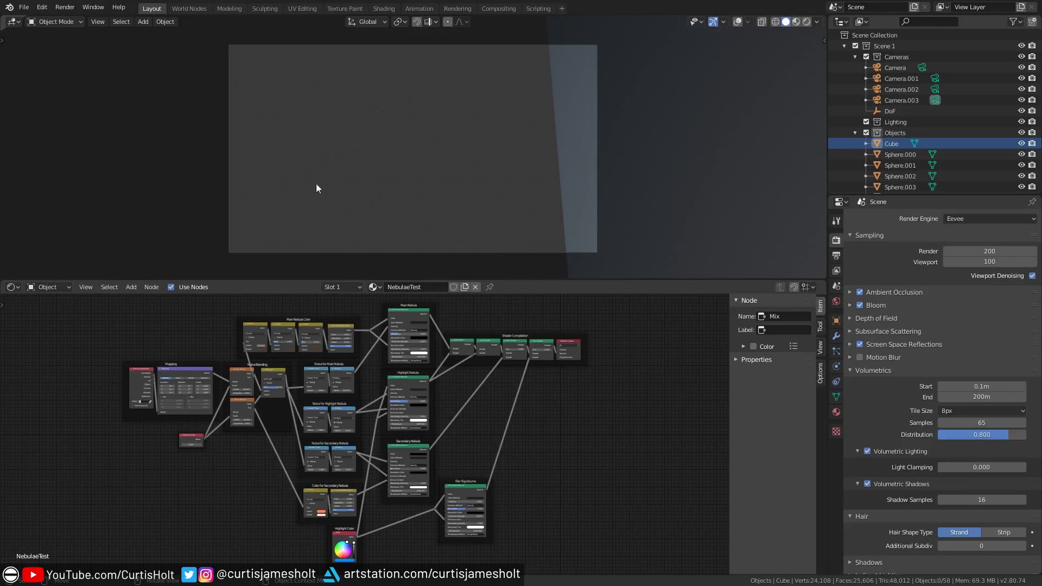
Show the viewport in rendered shading and set the Eevee volumetrics tile size to 4px
key(z)
click(563, 179)
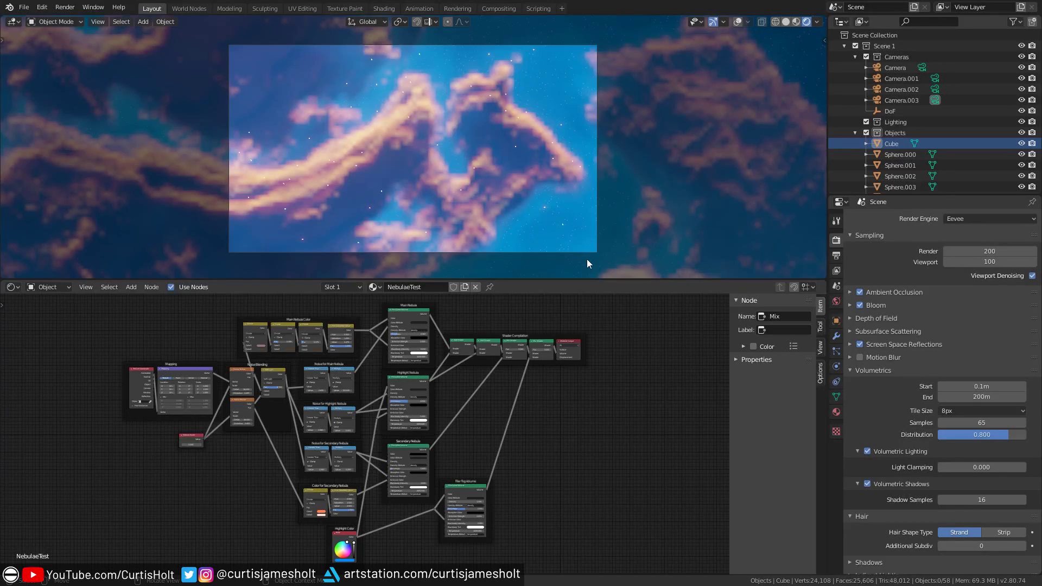
click(981, 411)
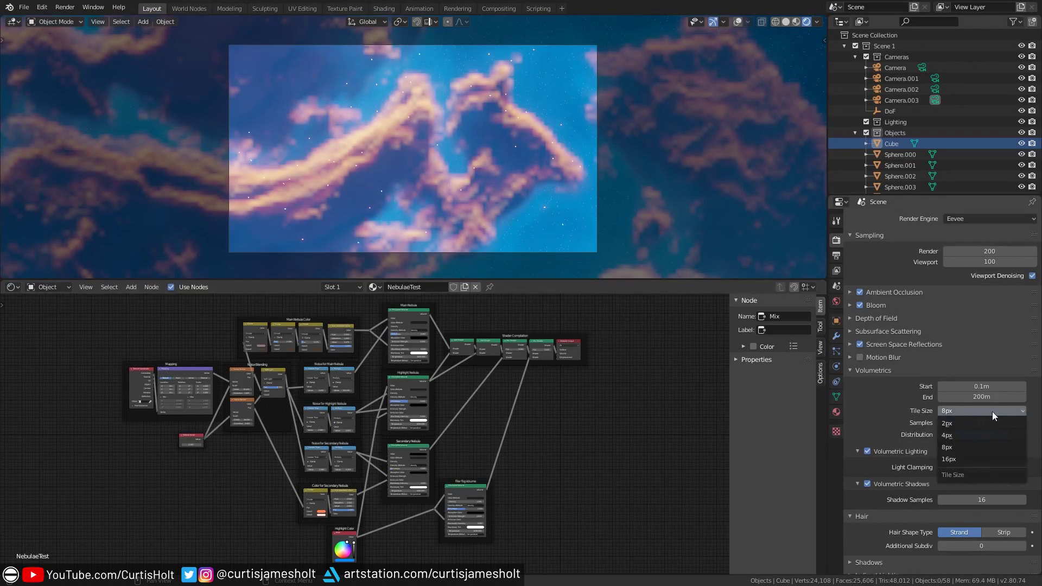
click(956, 435)
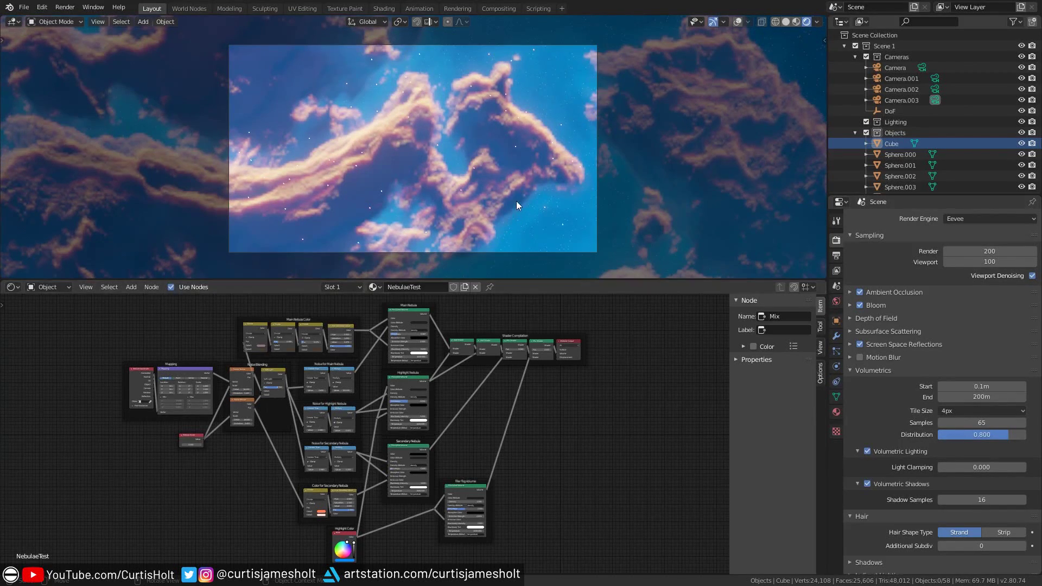
click(960, 412)
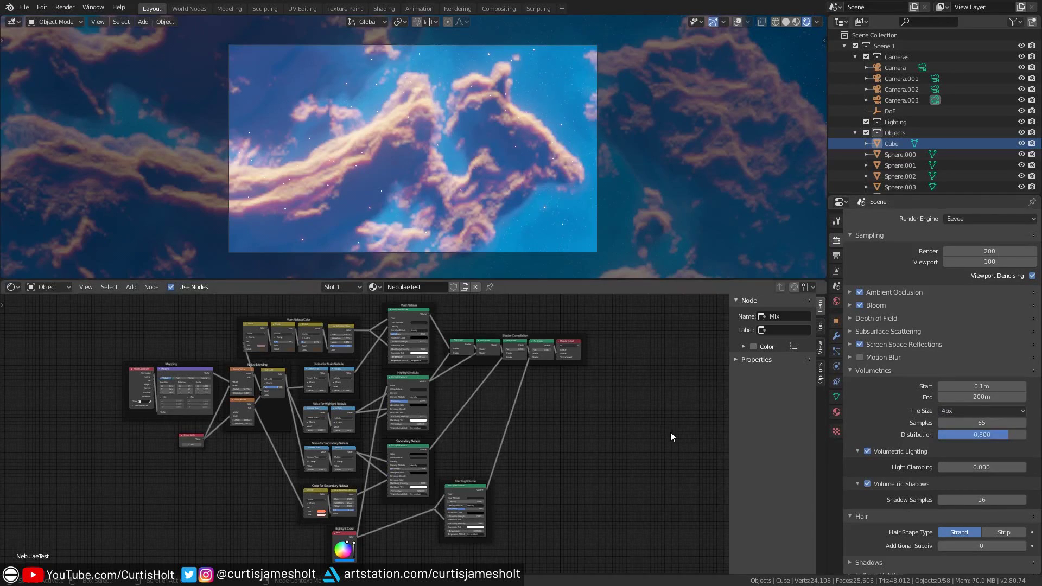
Examine the NebulaeTest node tree, including the nebula volume shaders, Shader Compilation, noise groups and Main Nebula Color
key(ctrl+space)
scroll(565, 317, up, 4)
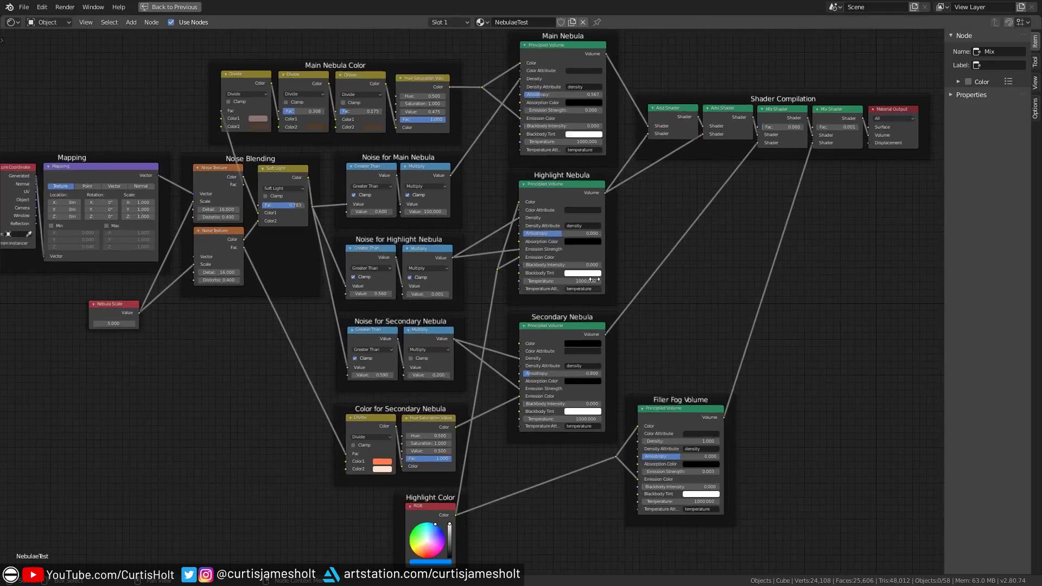
middle_drag(695, 237, 621, 270)
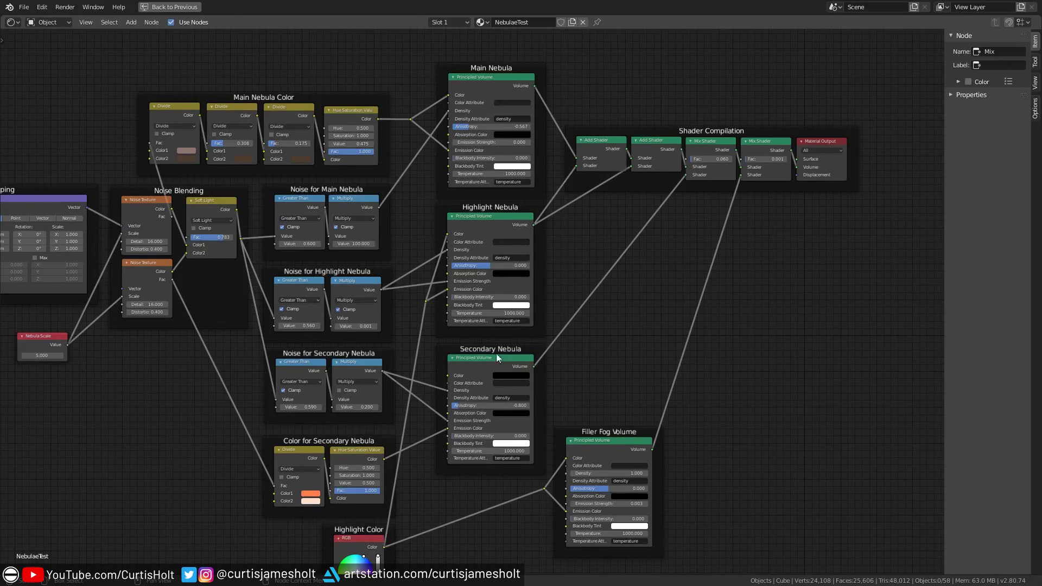
scroll(574, 410, up, 1)
shift+scroll(543, 271, down, 2)
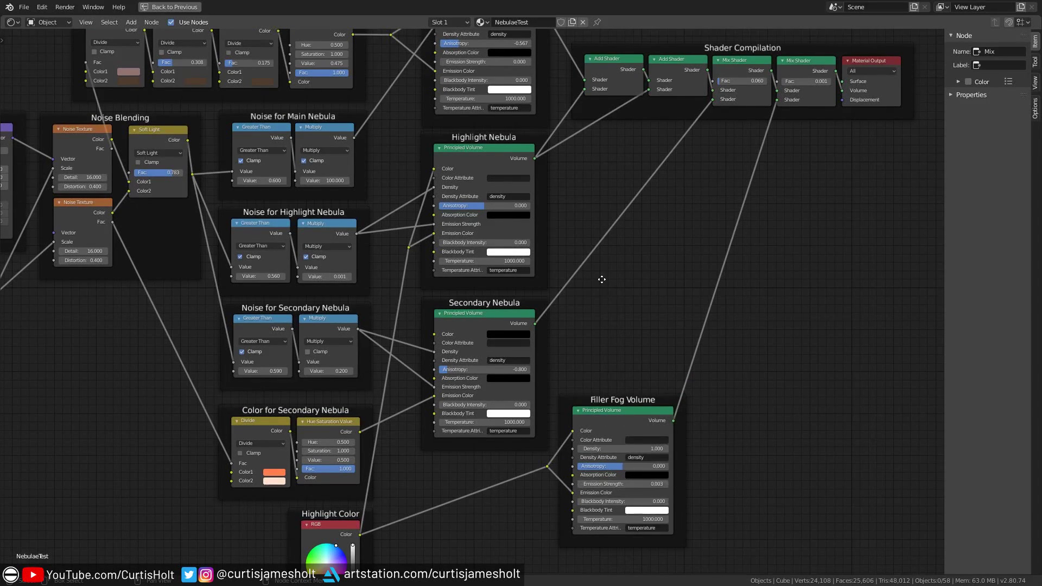
middle_drag(602, 280, 642, 309)
key(ctrl+alt+space)
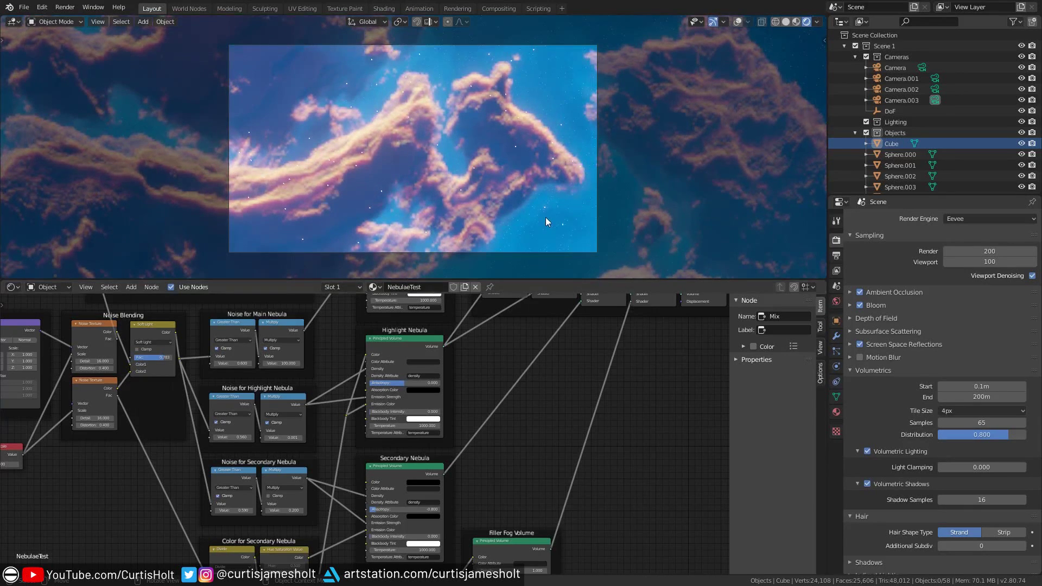
middle_drag(348, 304, 399, 341)
scroll(434, 382, up, 3)
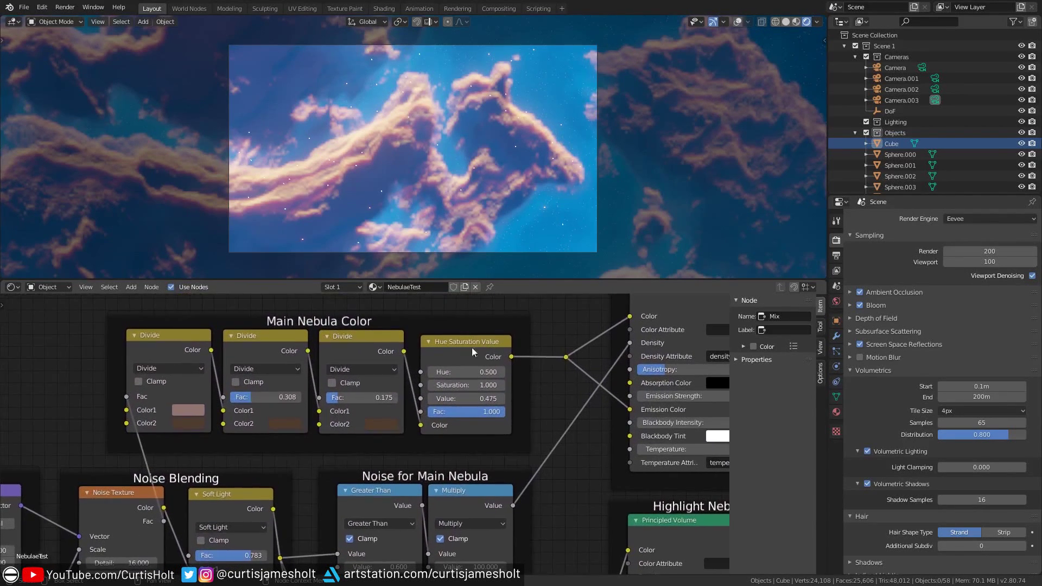
middle_drag(520, 512, 431, 326)
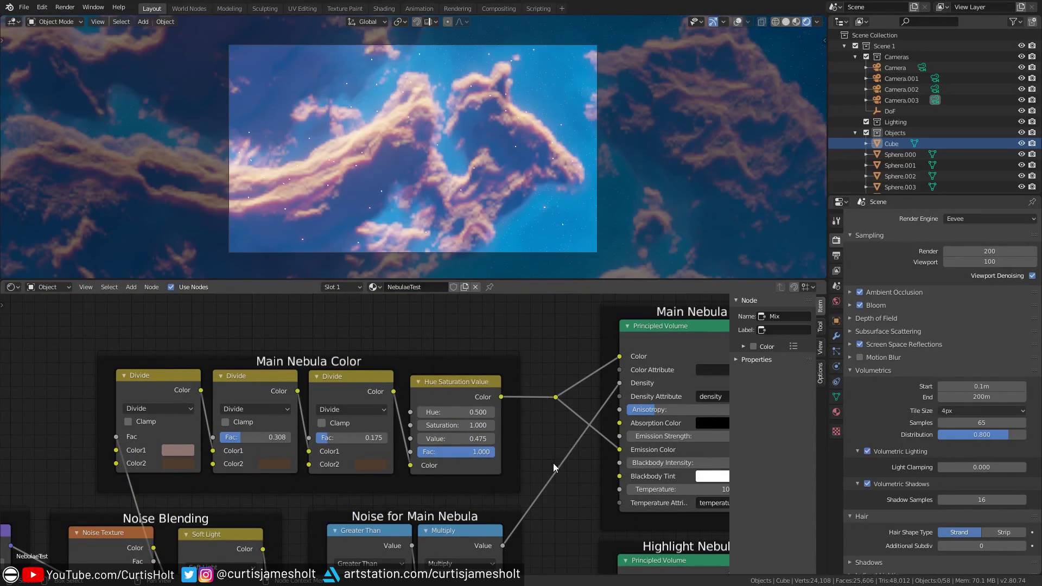
Try a pink color in the Highlight Color RGB node and undo it
shift+scroll(554, 467, down, 10)
scroll(418, 418, down, 2)
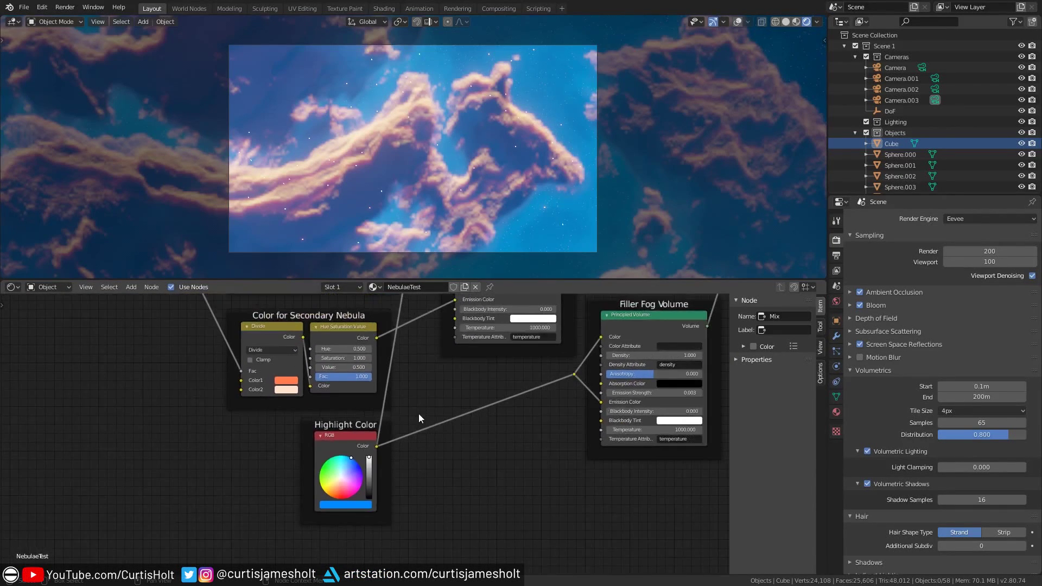
scroll(419, 418, down, 3)
middle_drag(425, 513, 371, 503)
scroll(418, 384, up, 2)
click(342, 484)
click(357, 494)
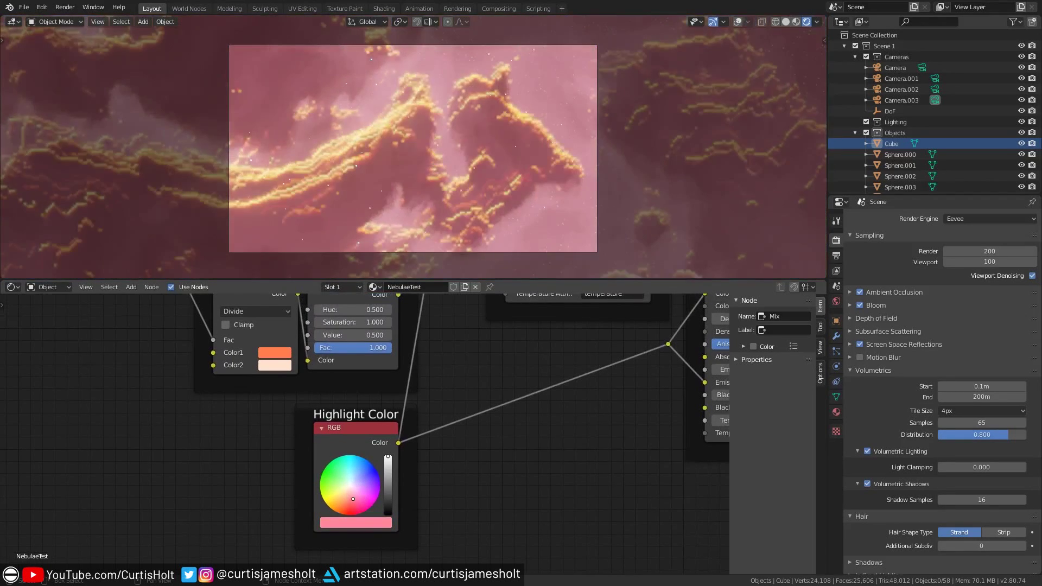
key(ctrl+z)
key(ctrl+z)
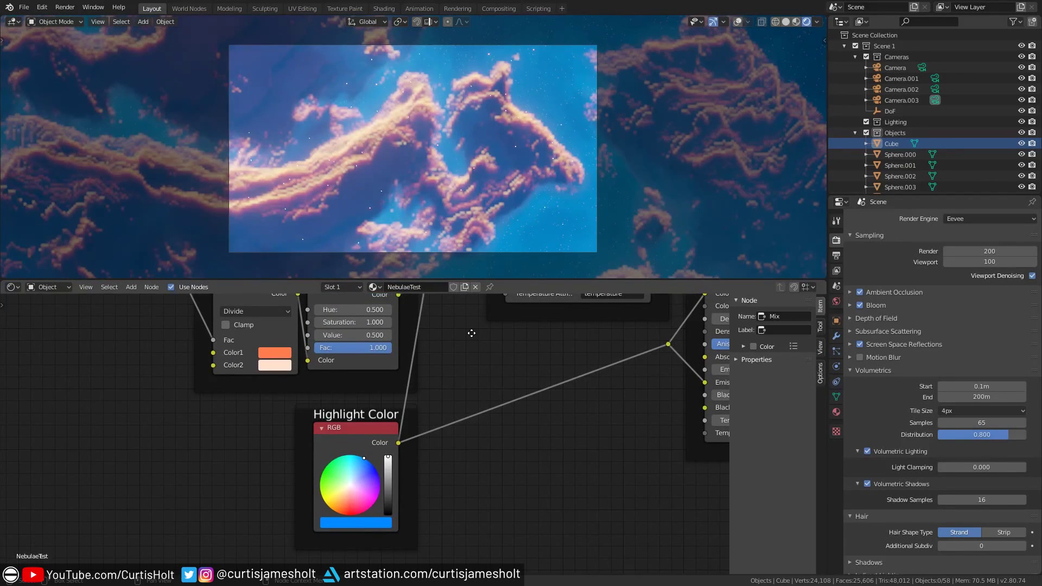
Set the hue to 0.450 in the Hue Saturation Value node of Color for Secondary Nebula
middle_drag(472, 332, 432, 398)
drag(434, 398, 430, 398)
middle_drag(431, 398, 306, 222)
middle_drag(520, 539, 516, 447)
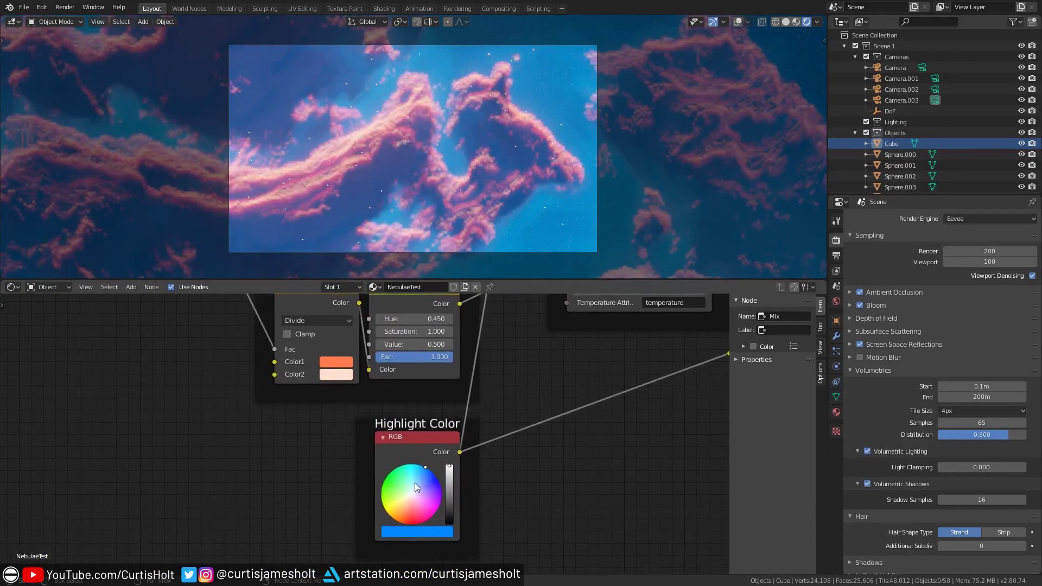
Try a light green Highlight Color, and undo it together with the secondary nebula's hue change
click(401, 486)
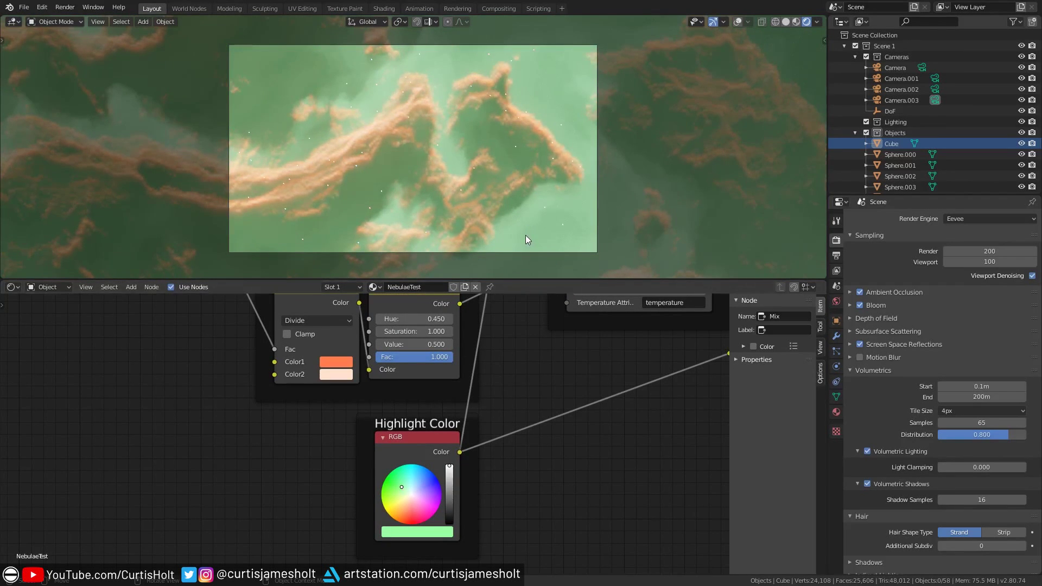
key(ctrl+z)
key(ctrl+z)
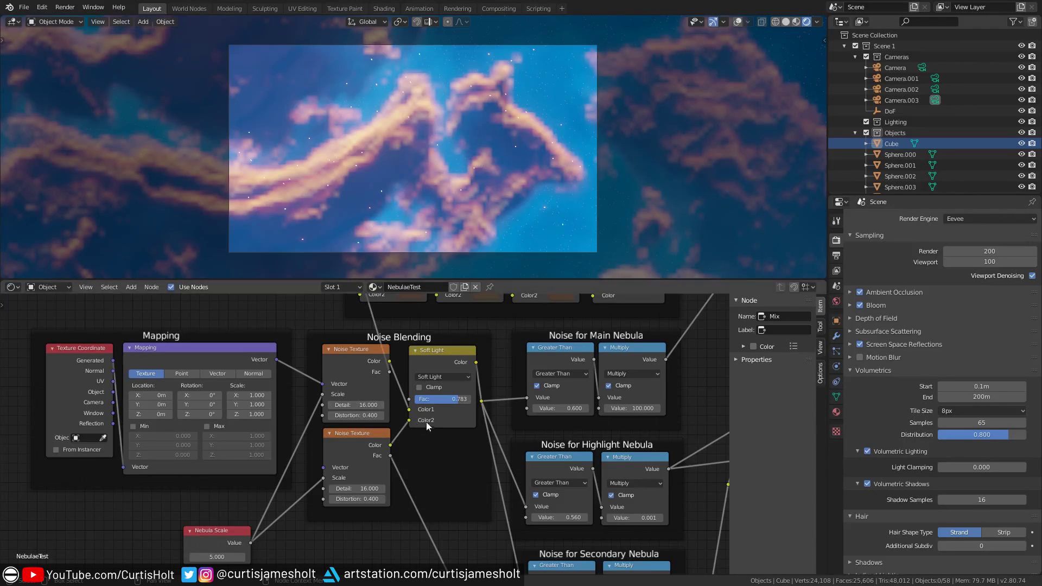
Set the factor of the Soft Light node in the Noise Blending group to 0.808
middle_drag(426, 438, 421, 437)
scroll(340, 395, up, 2)
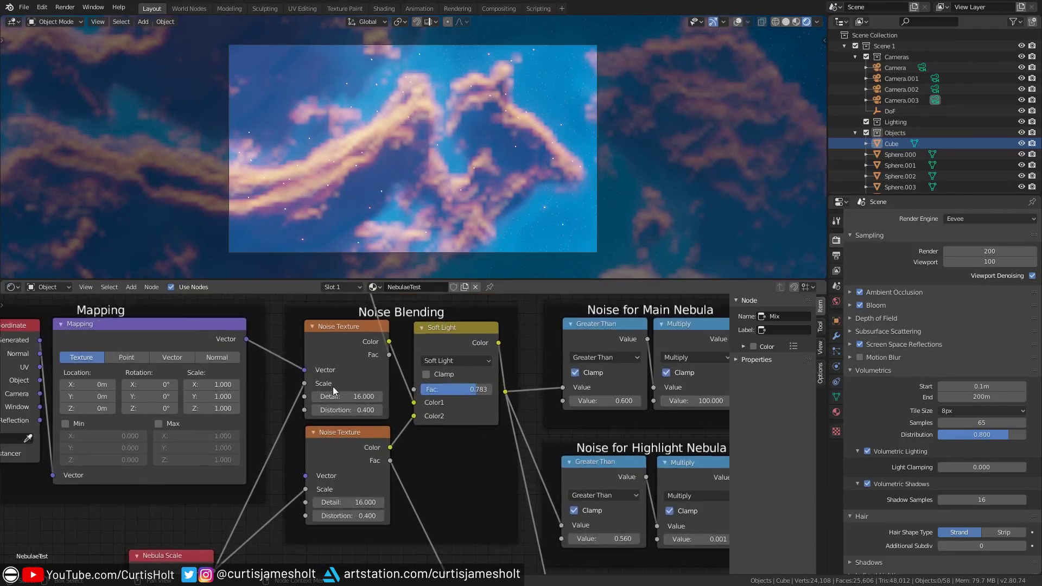
middle_drag(331, 389, 313, 413)
mouse_move(442, 414)
mouse_down()
mouse_move(428, 414)
mouse_move(441, 415)
mouse_up()
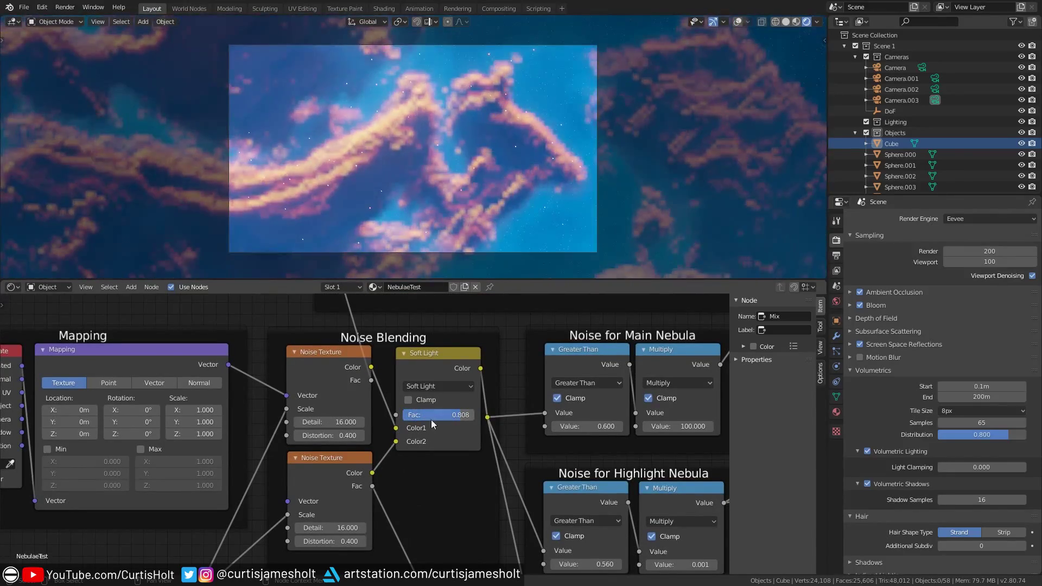
scroll(348, 424, down, 1)
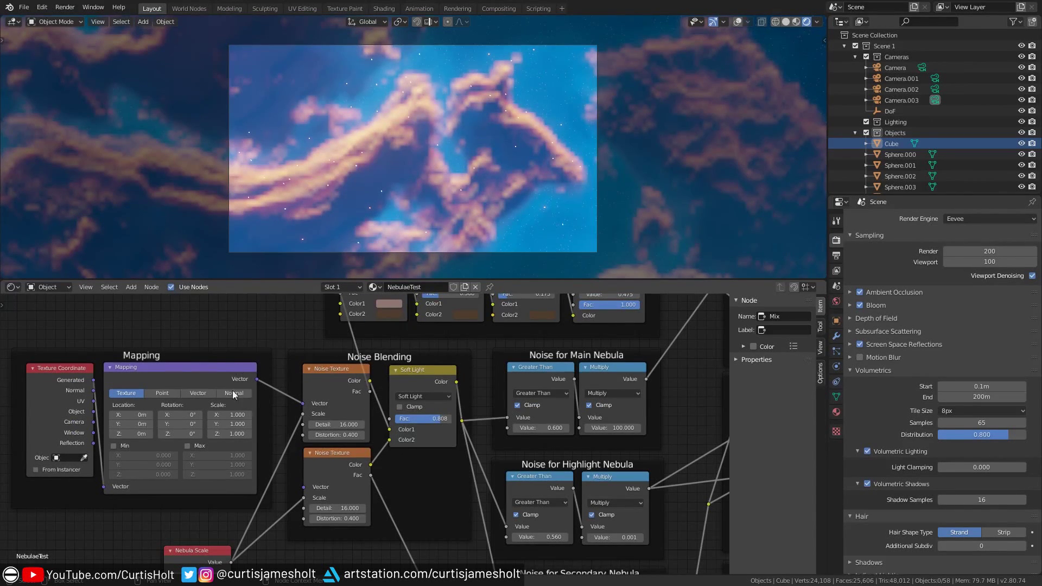
Try a value of 8.000 in the Nebula Scale node and undo it
middle_drag(460, 484, 351, 490)
middle_drag(353, 354, 388, 459)
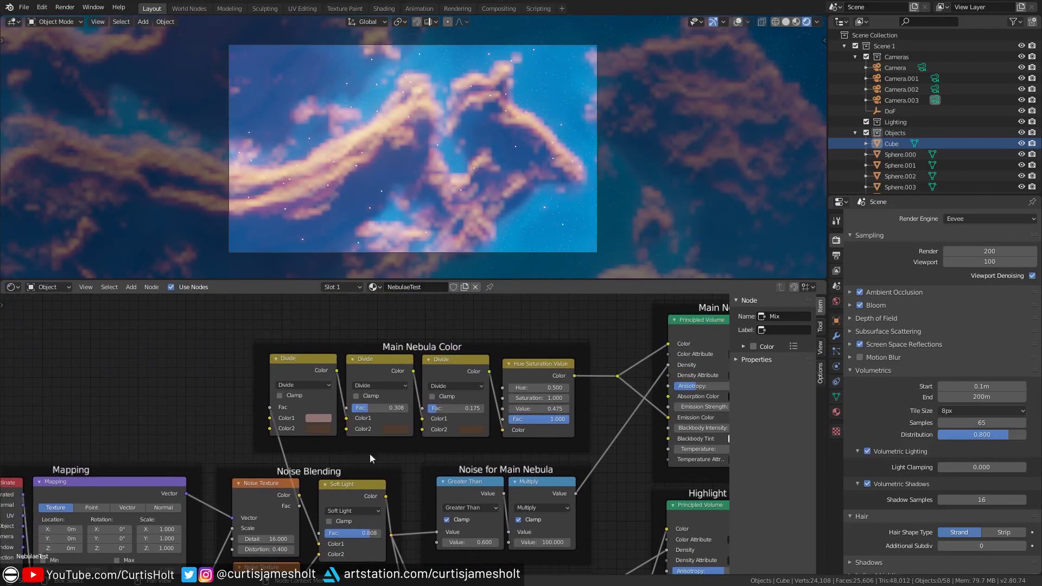
middle_drag(416, 509, 495, 357)
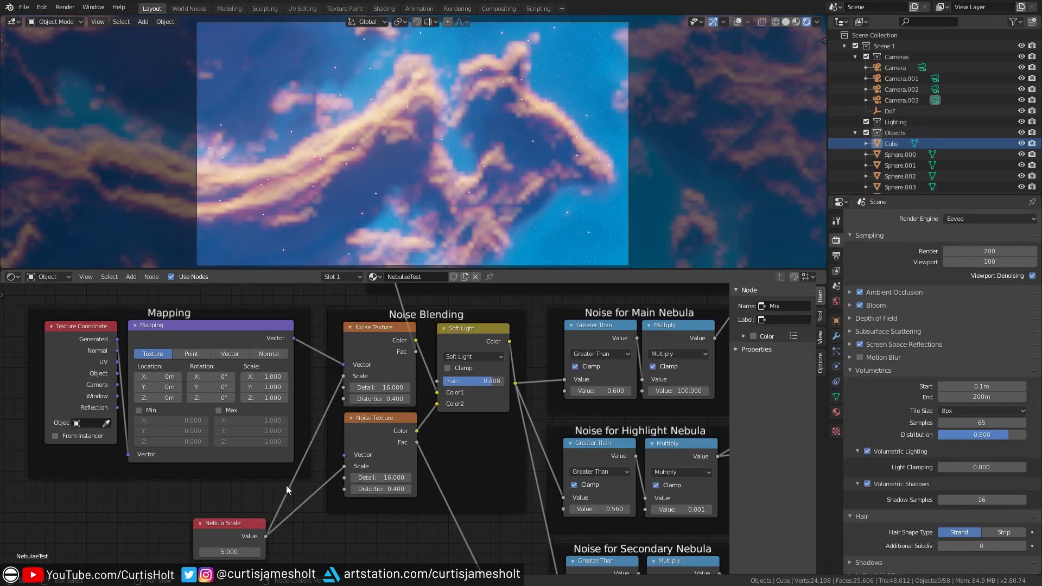
scroll(307, 466, up, 2)
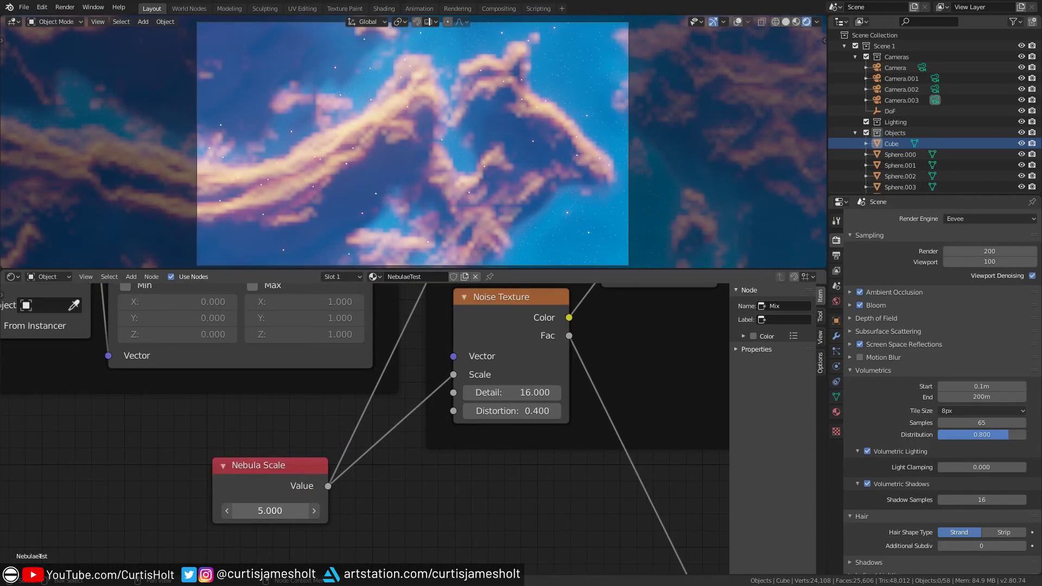
drag(270, 511, 312, 510)
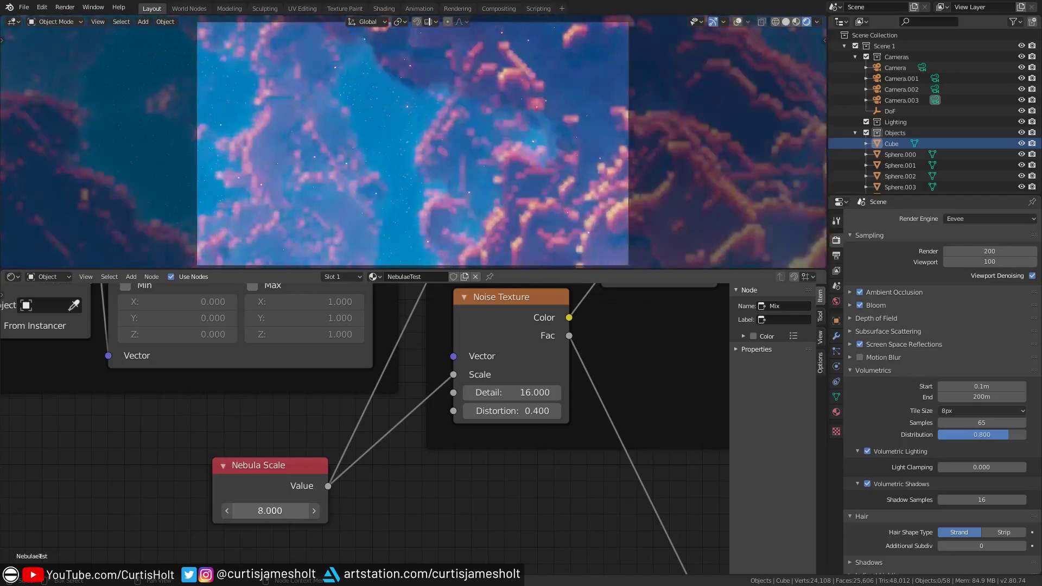
key(ctrl+z)
Try adjusting the distortion of the first Noise Texture node in the Noise Blending group
scroll(372, 416, down, 1)
middle_drag(372, 416, 320, 501)
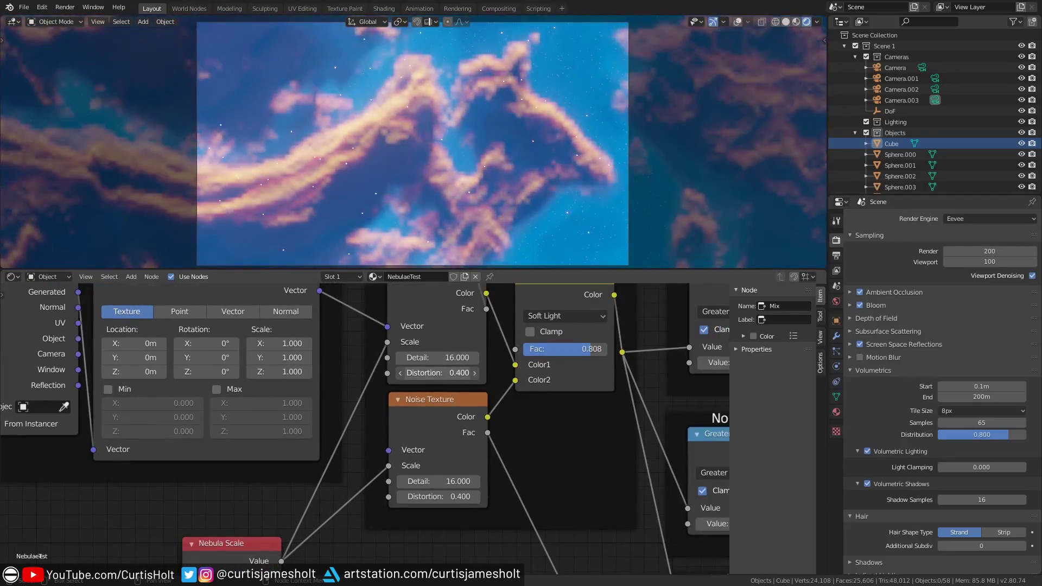
mouse_move(437, 373)
mouse_down()
mouse_move(467, 373)
mouse_move(442, 375)
mouse_up()
scroll(380, 435, down, 2)
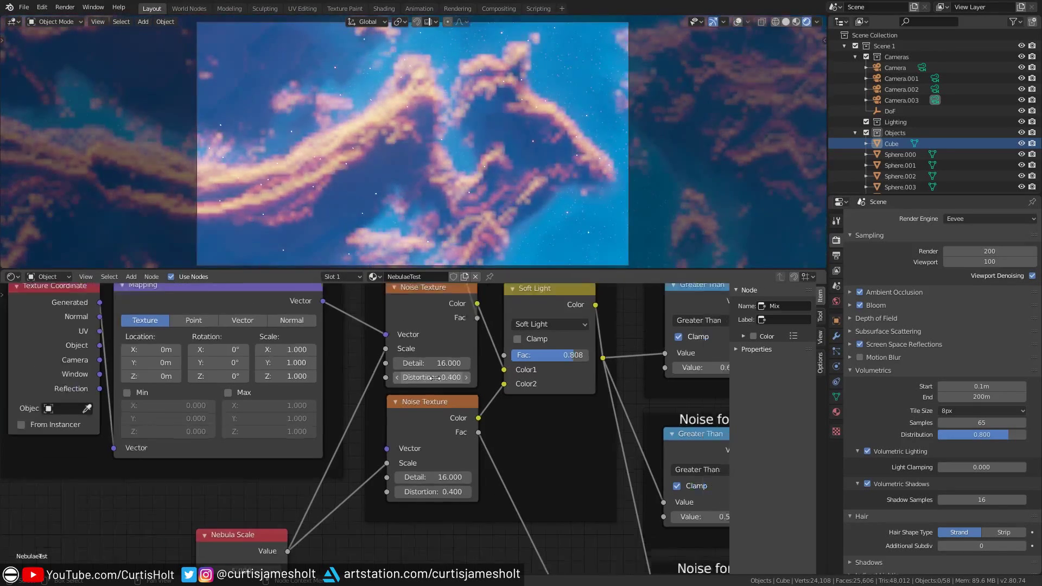
Reset the density of the Filler Fog Volume's Principled Volume node to 0.000
middle_drag(371, 435, 320, 462)
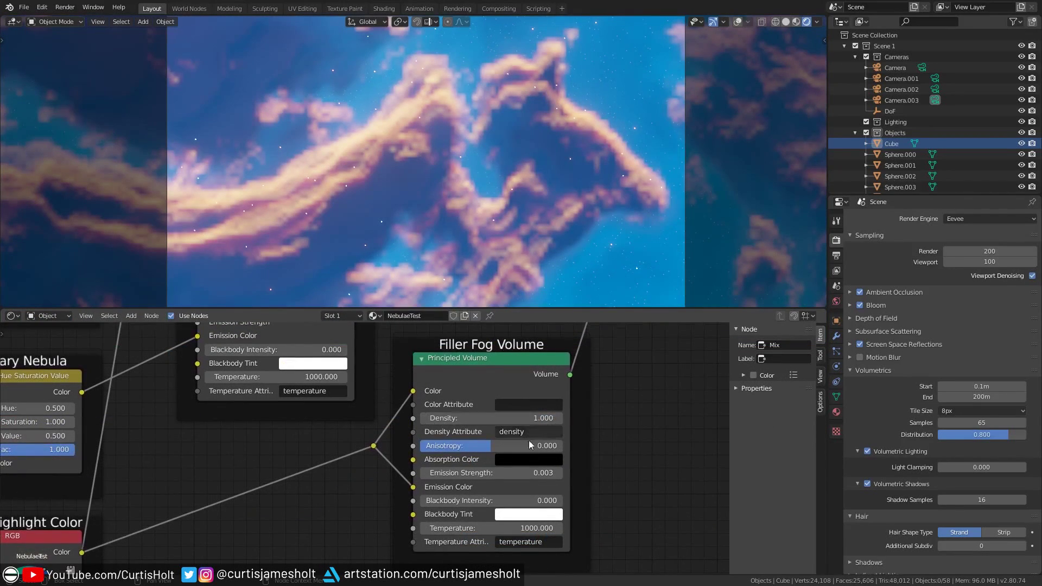
key(BackSpace)
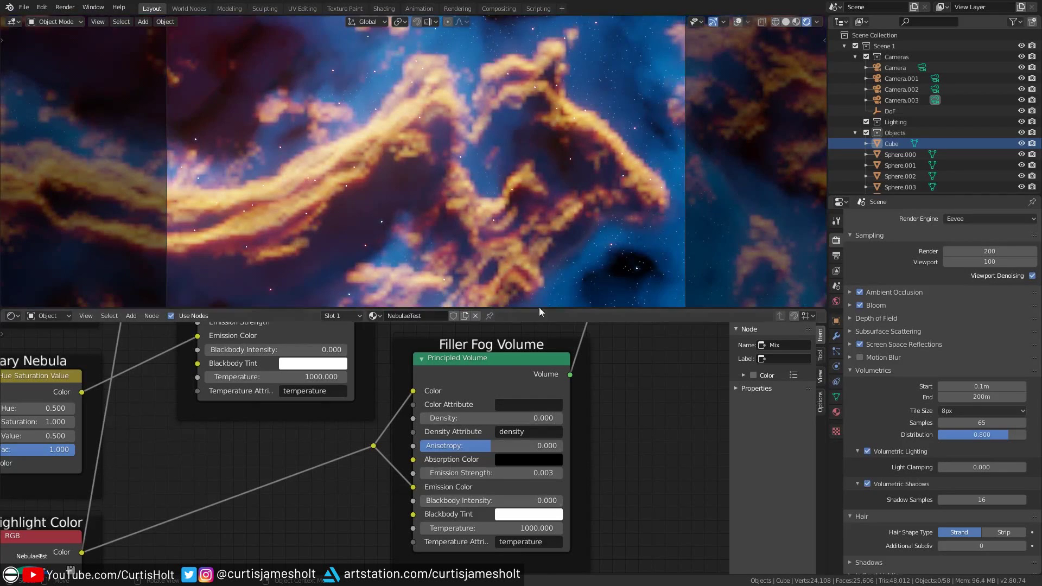
middle_drag(403, 397, 467, 480)
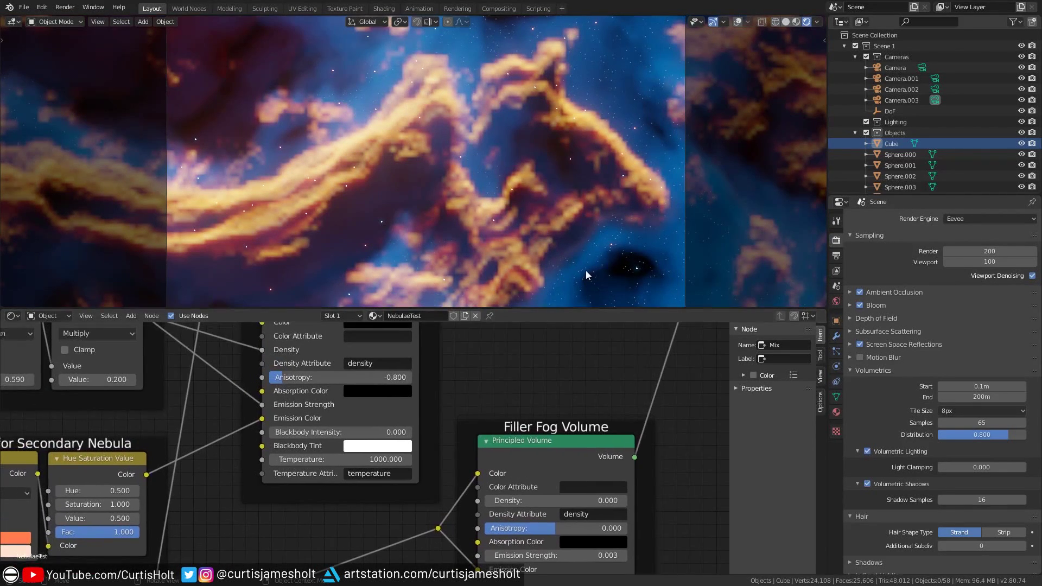
Set the Greater Than threshold in the Noise for Highlight Nebula group to 0.580
middle_drag(220, 228, 497, 482)
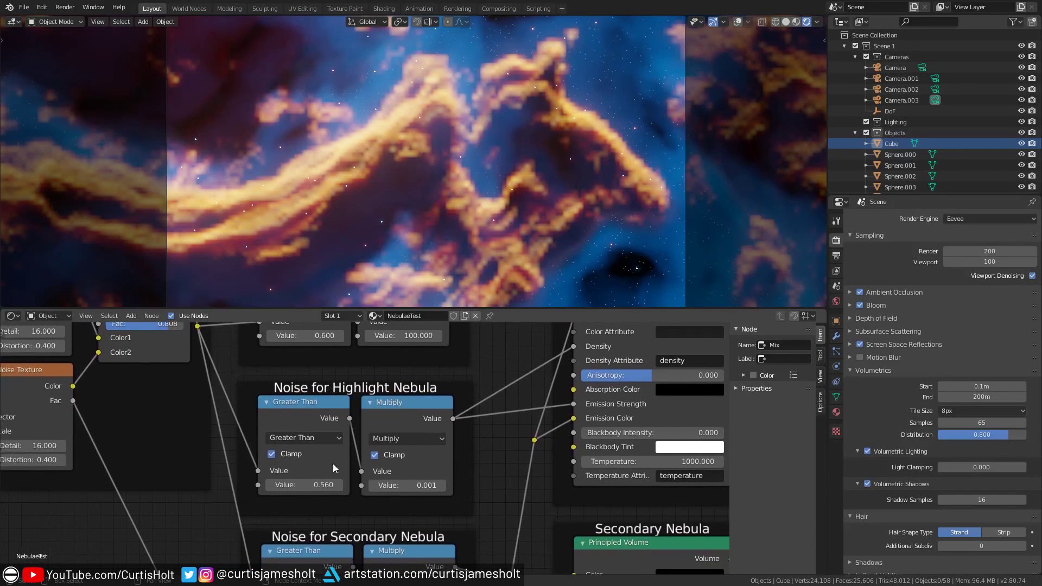
scroll(334, 463, up, 1)
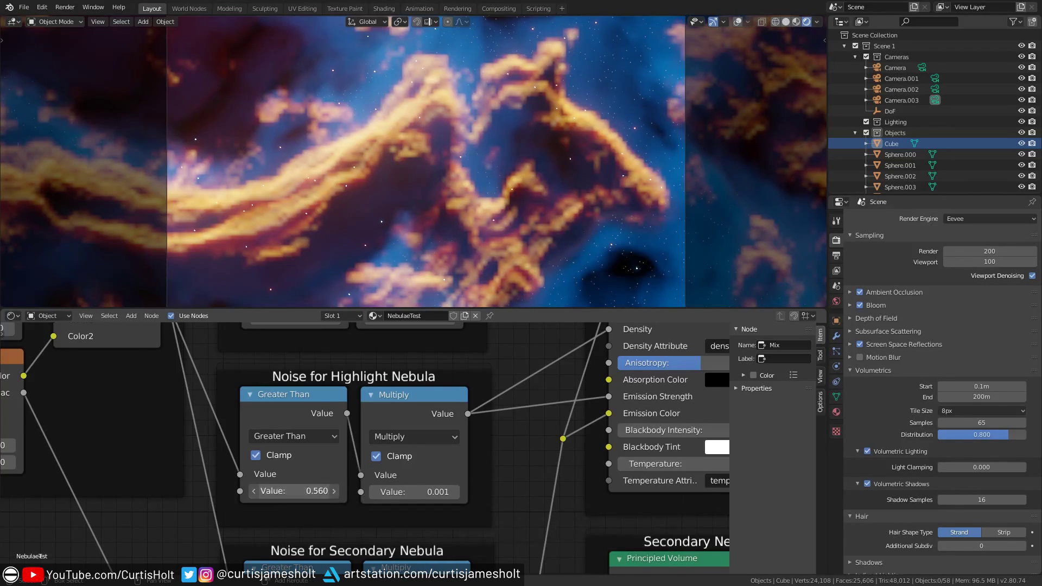
mouse_move(293, 491)
mouse_down()
mouse_move(315, 491)
mouse_move(304, 490)
mouse_up()
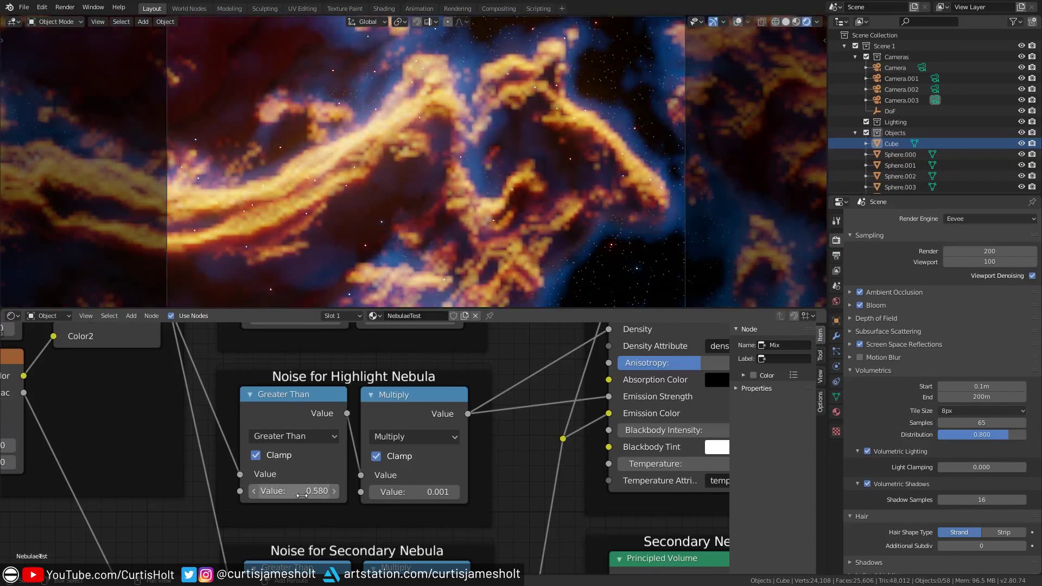
Set the Multiply value in the Noise for Highlight Nebula group to 0.009
click(395, 492)
click(414, 492)
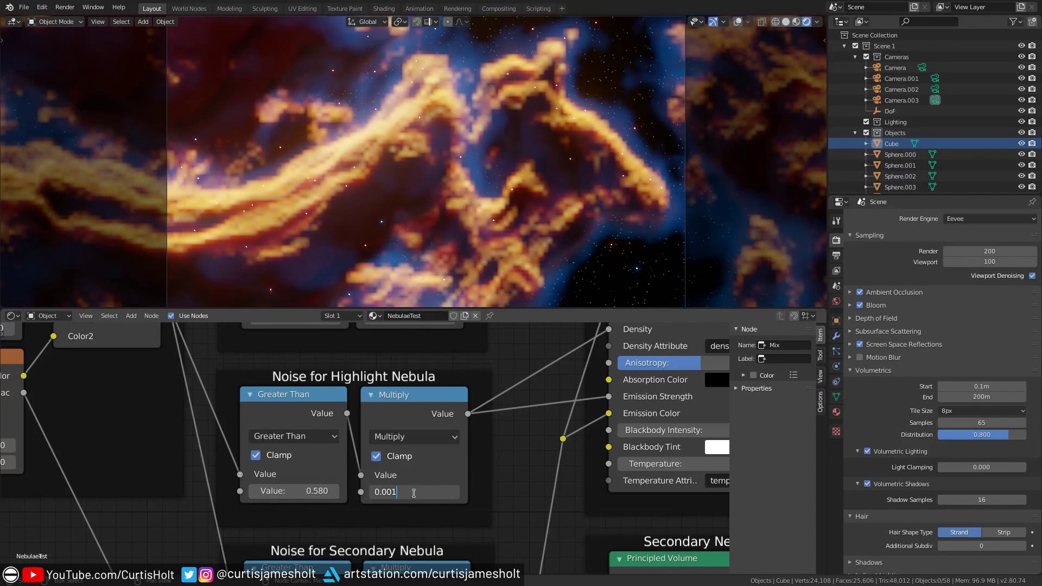
key(BackSpace)
text(2)
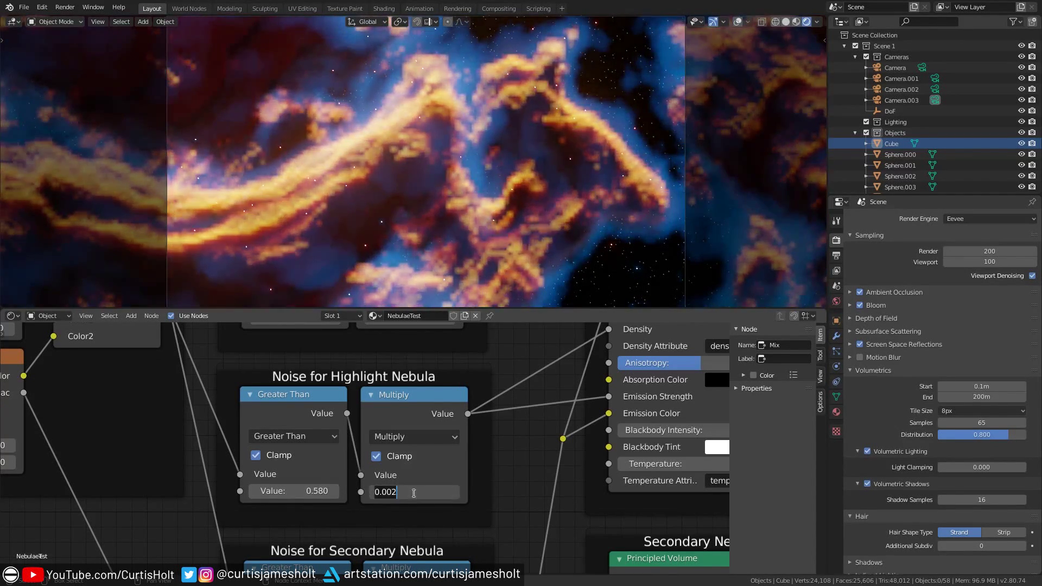
key(BackSpace)
text(9)
key(Return)
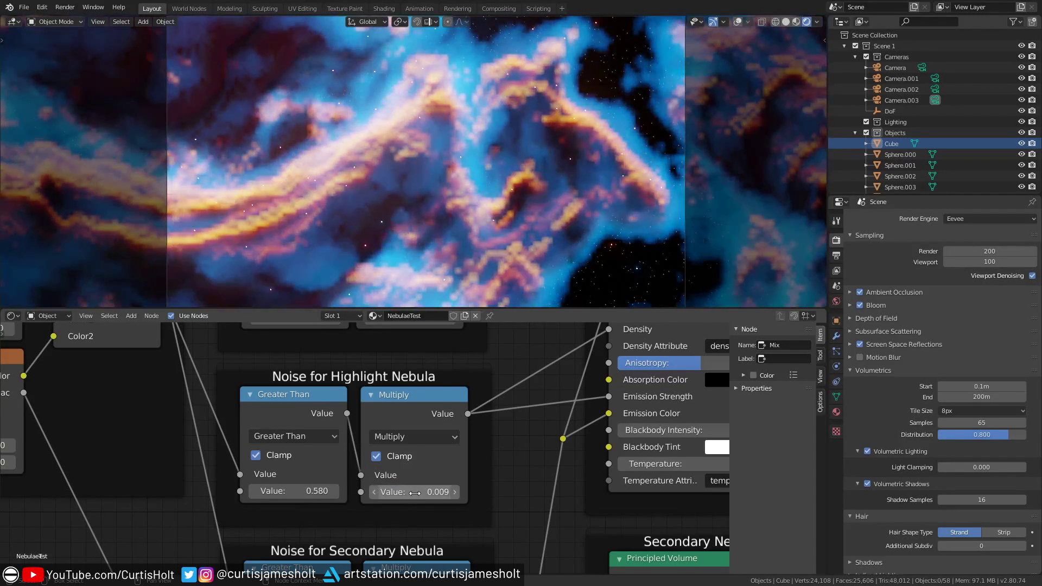
click(428, 495)
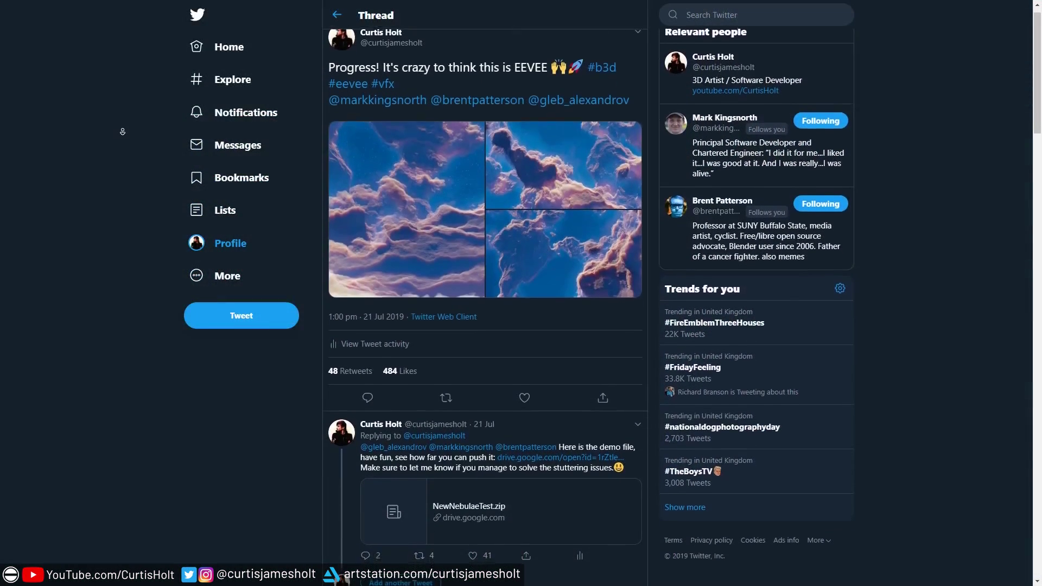
Read through the replies in the Twitter thread about the EEVEE nebula, including the demo file, material nodes and animation discussion
scroll(122, 135, down, 3)
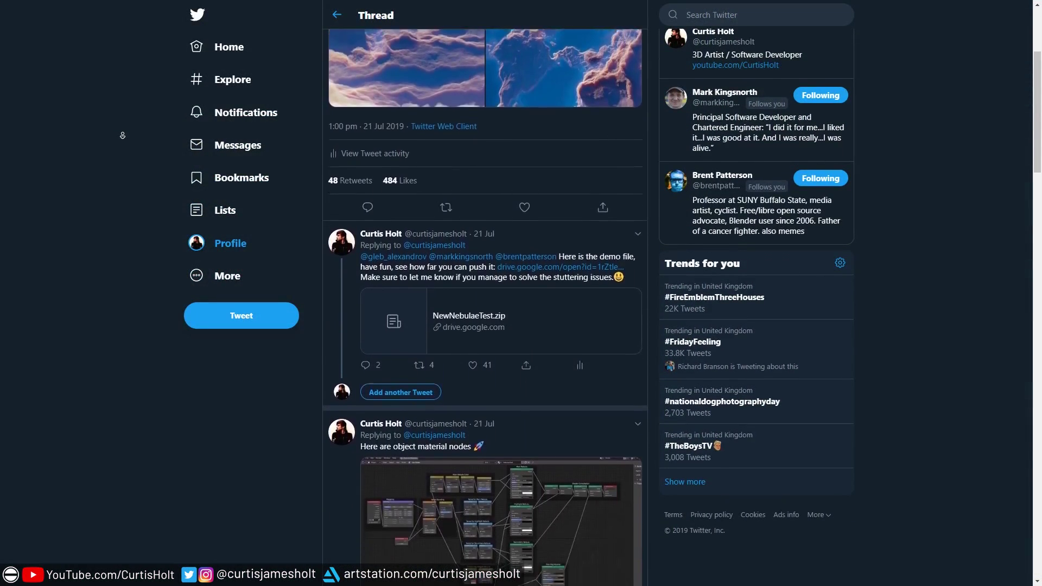
scroll(122, 134, down, 3)
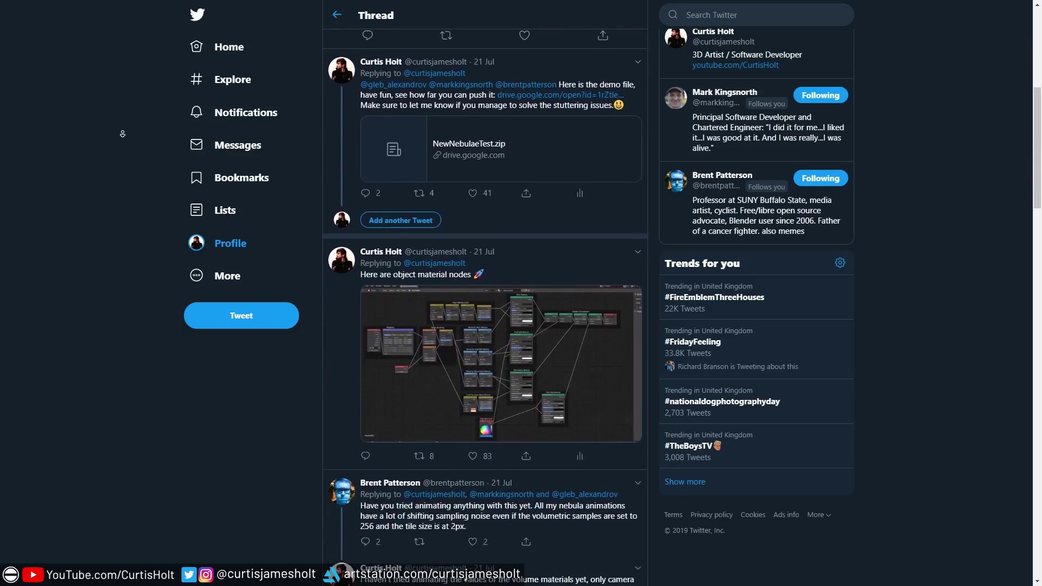
scroll(122, 134, down, 3)
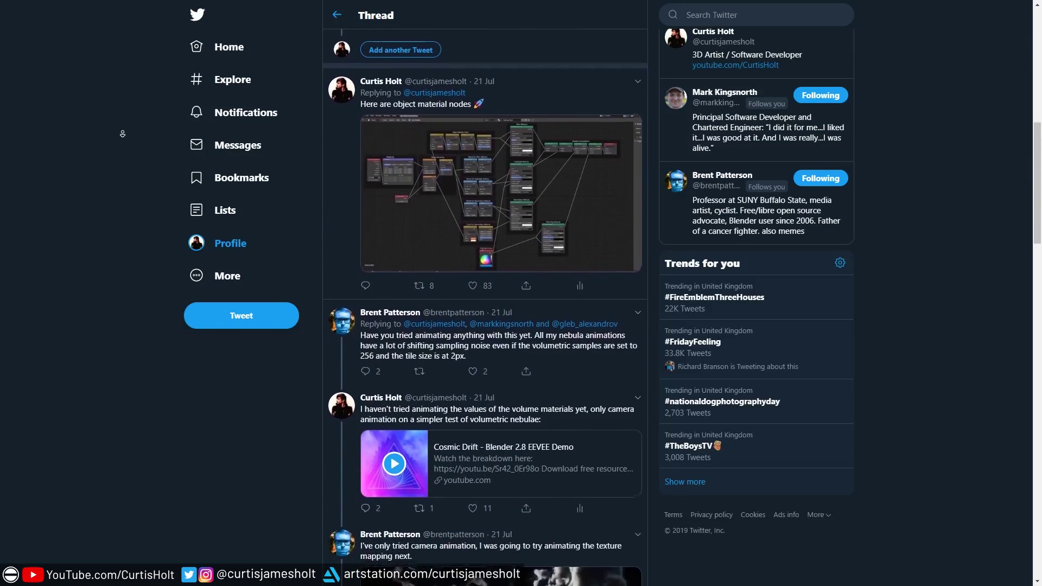
scroll(122, 133, down, 3)
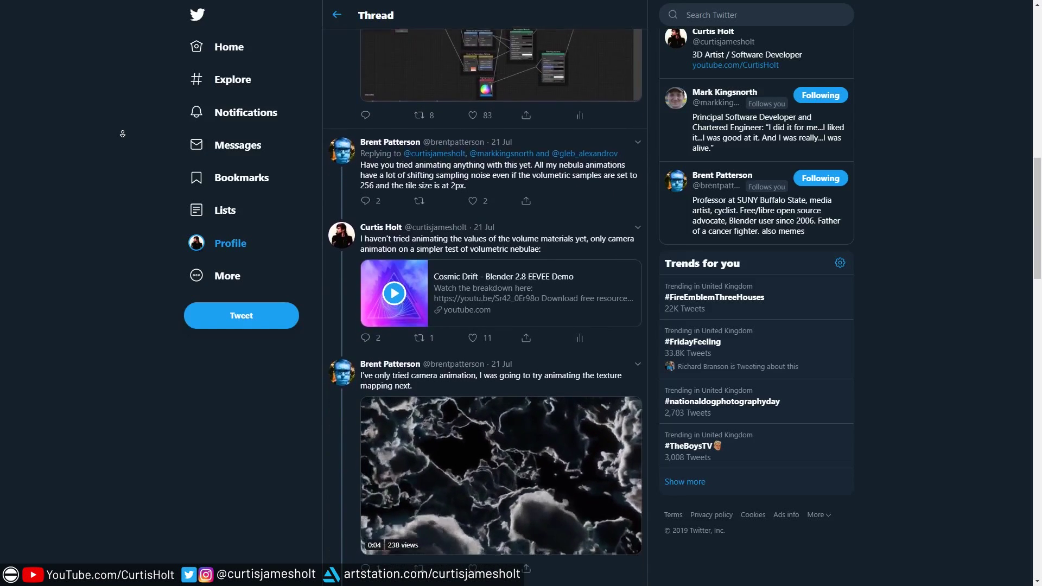
scroll(122, 134, down, 3)
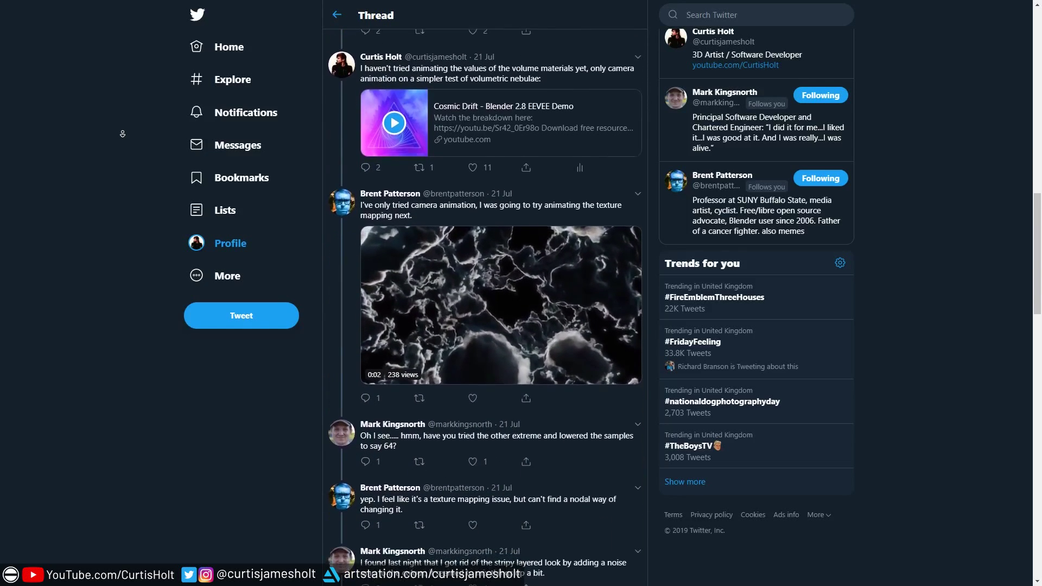
scroll(122, 134, down, 3)
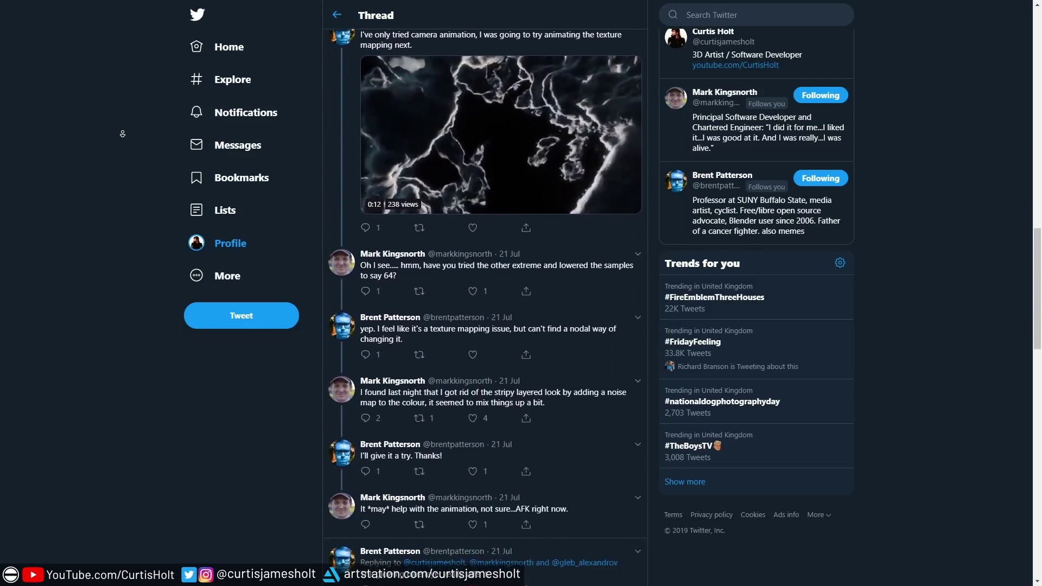